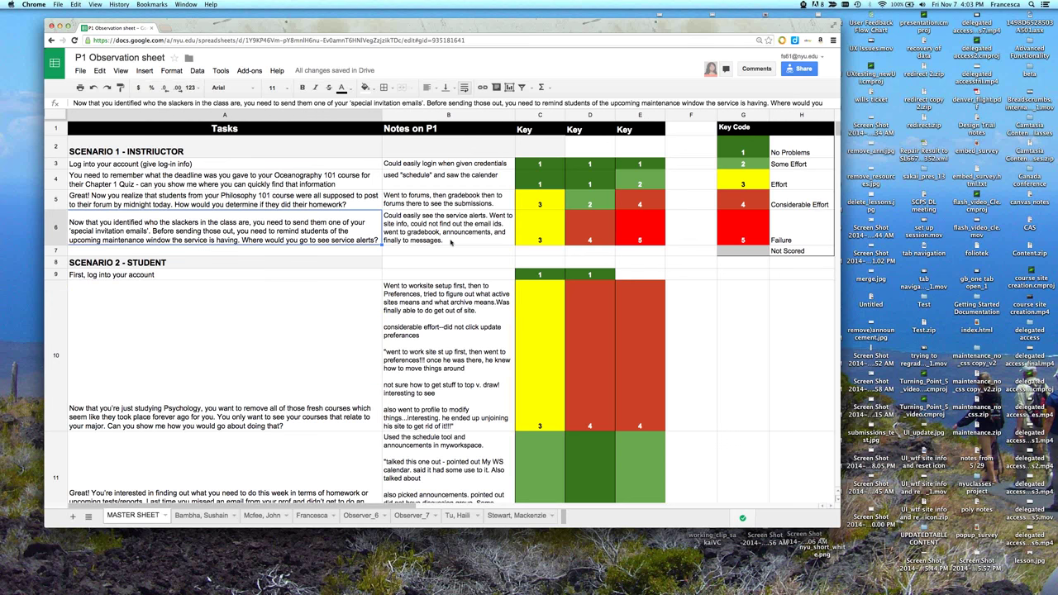
# Step: Examine the service alerts task in row 6 of the master sheet, including its participant notes and ratings
pyautogui.click(449, 234)
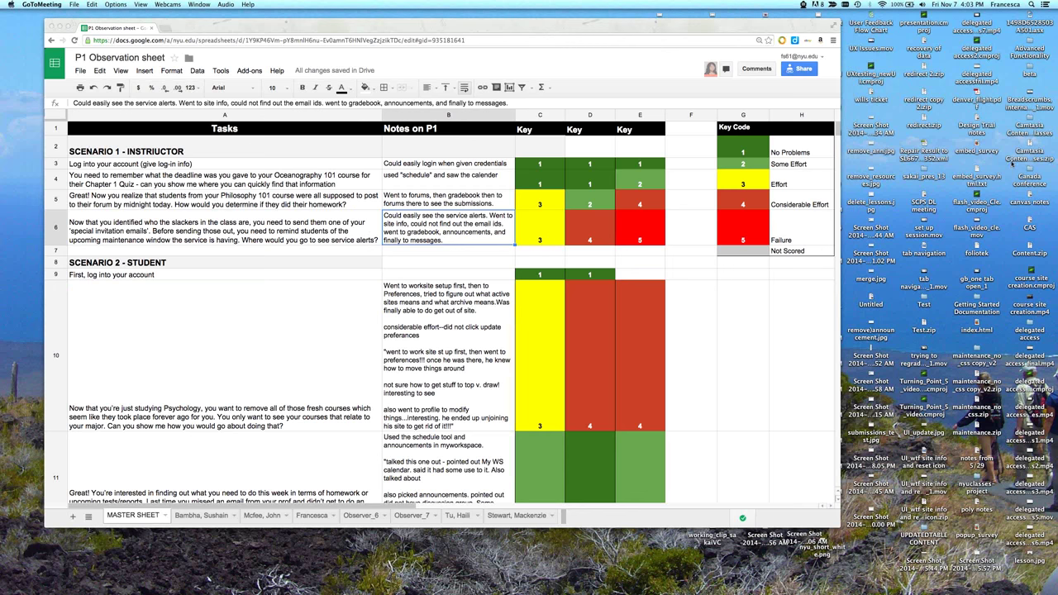
pyautogui.click(150, 240)
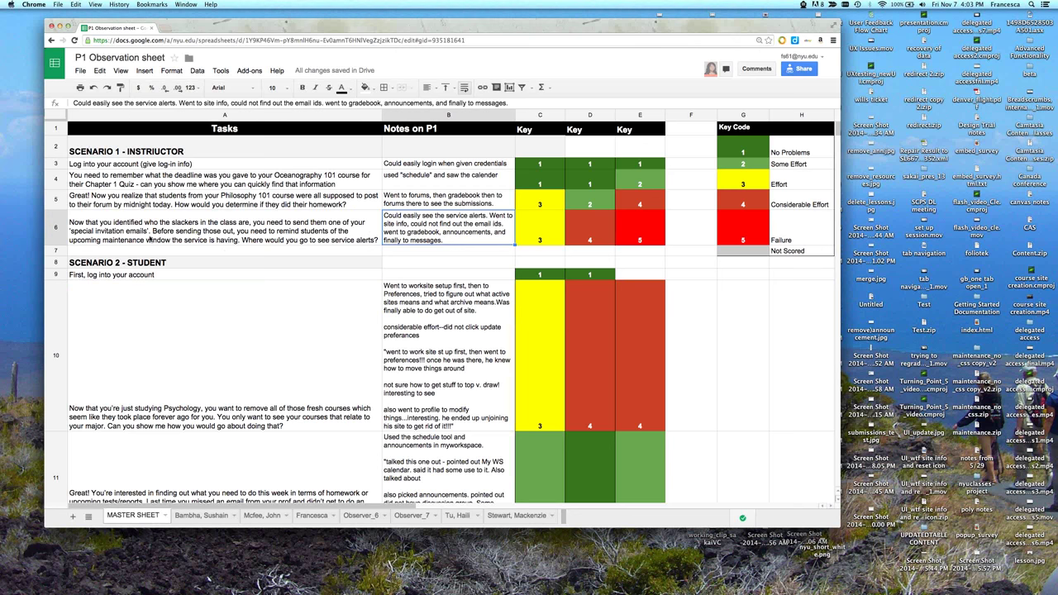
pyautogui.click(149, 240)
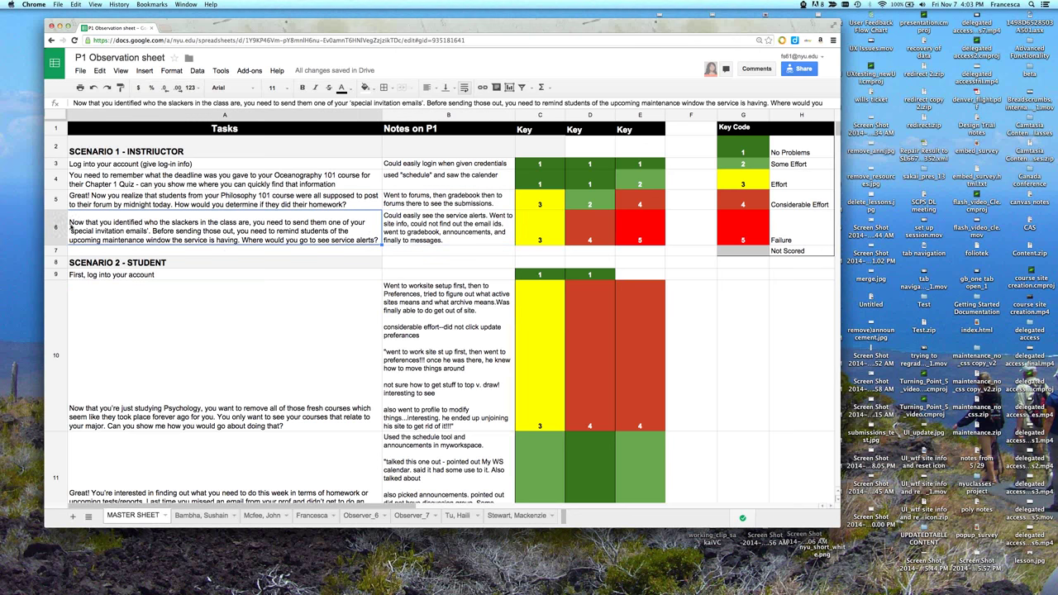
pyautogui.click(57, 227)
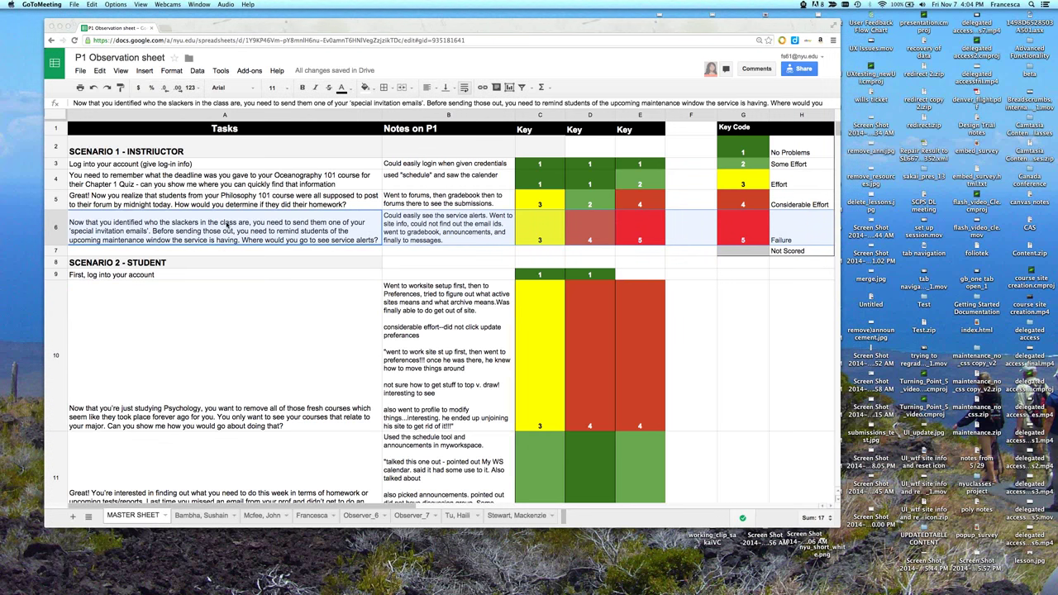
pyautogui.click(221, 225)
pyautogui.click(626, 232)
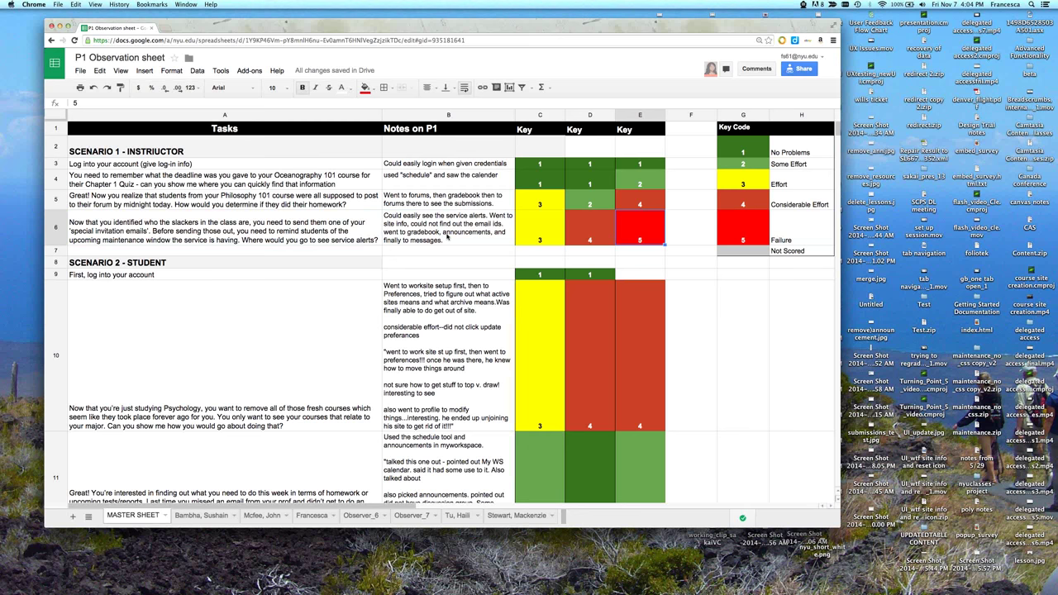
pyautogui.click(447, 235)
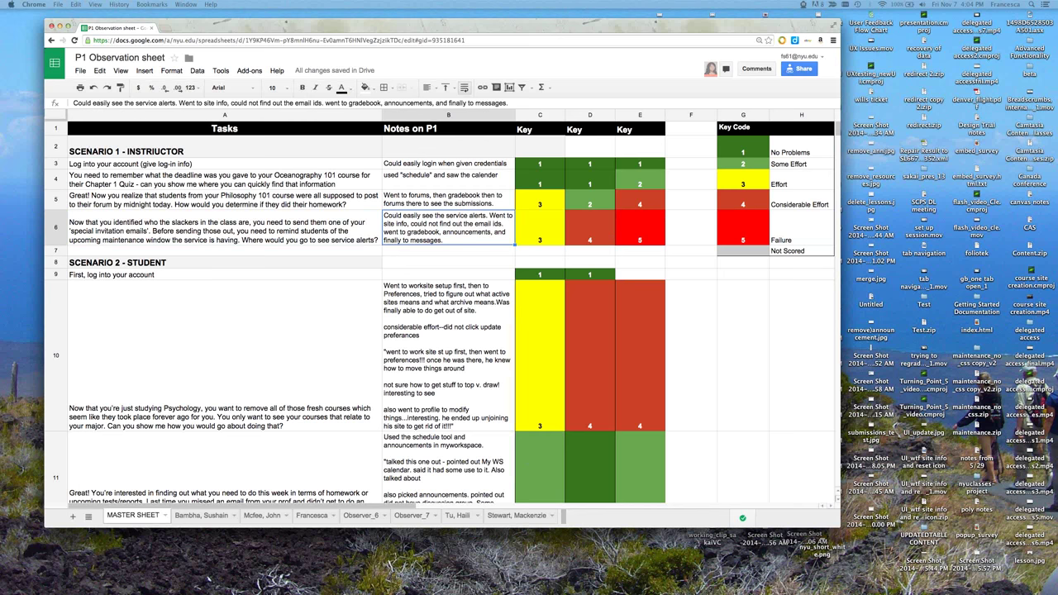
# Step: Switch to TextEdit, create a new blank document, and place its window clear of the spreadsheet's task and notes columns
pyautogui.press('super+Tab')
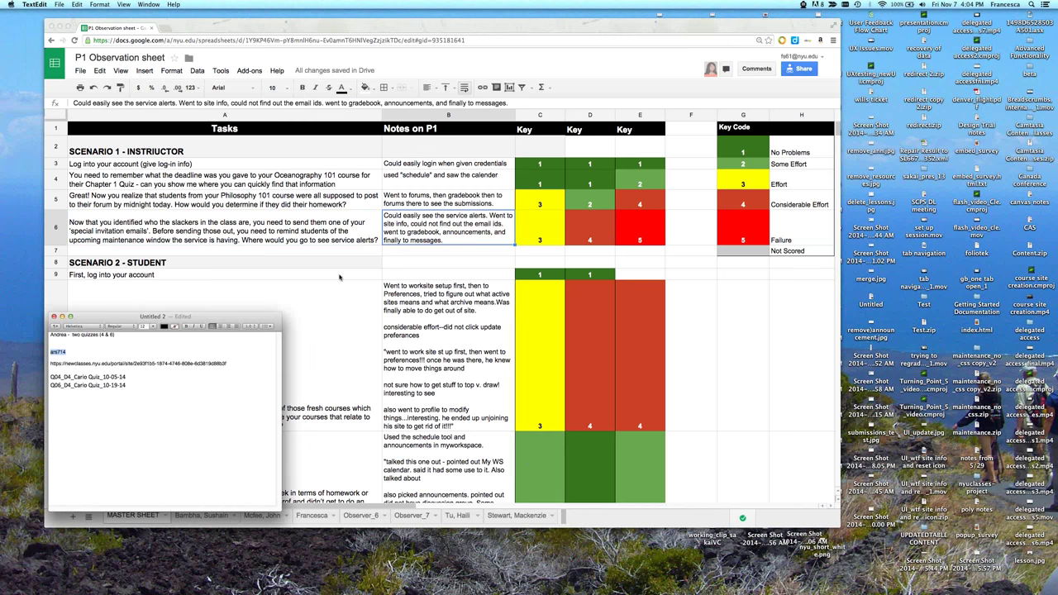
pyautogui.click(59, 5)
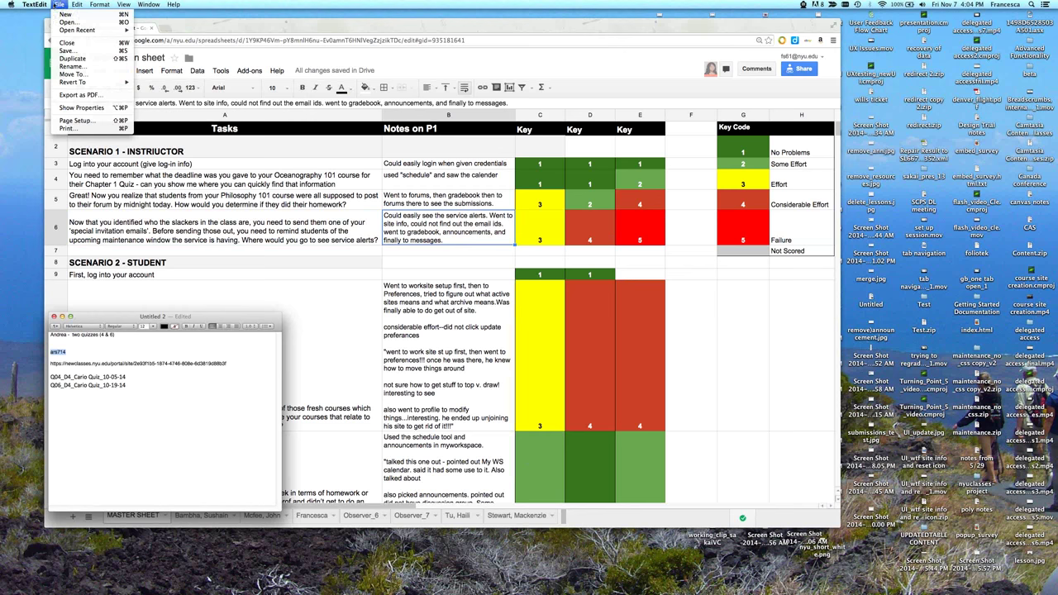
pyautogui.press('Return')
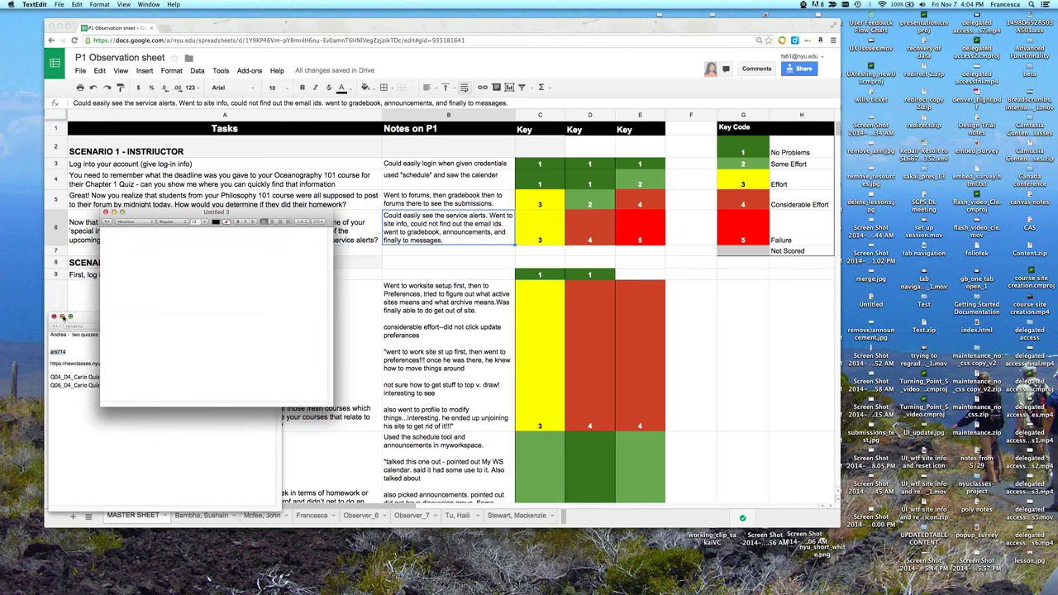
pyautogui.moveTo(165, 217); pyautogui.dragTo(680, 282)
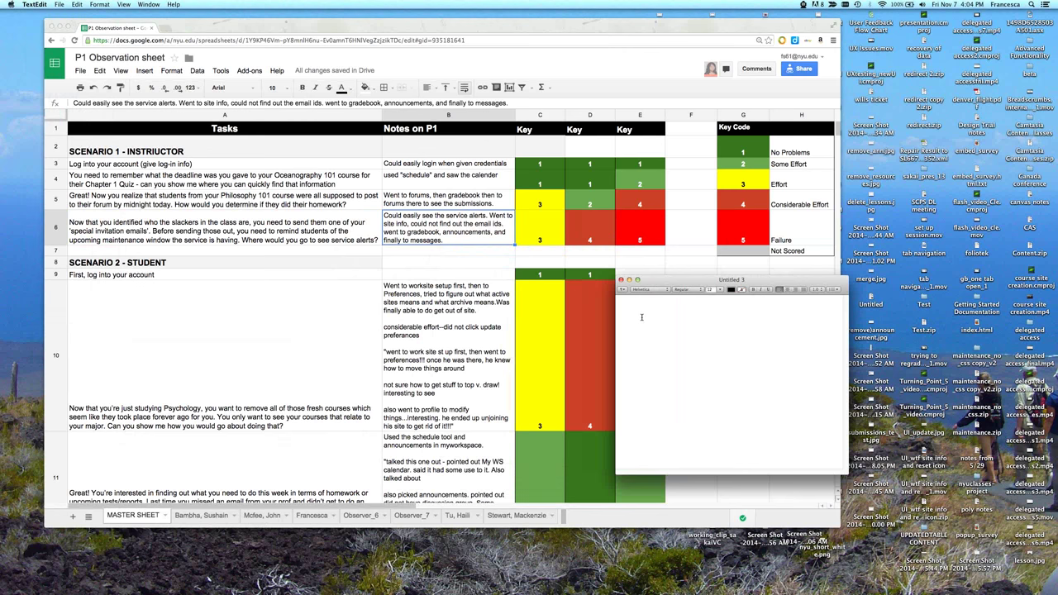
# Step: Write a note under "Notes" that people don't look at My WS too much, and put the document window away
pyautogui.write('Notes')
pyautogui.write('people')
pyautogui.write(" don't look a")
pyautogui.write('o My WS too')
pyautogui.write(' much')
pyautogui.moveTo(683, 279); pyautogui.dragTo(890, 335)
pyautogui.press('super+m')
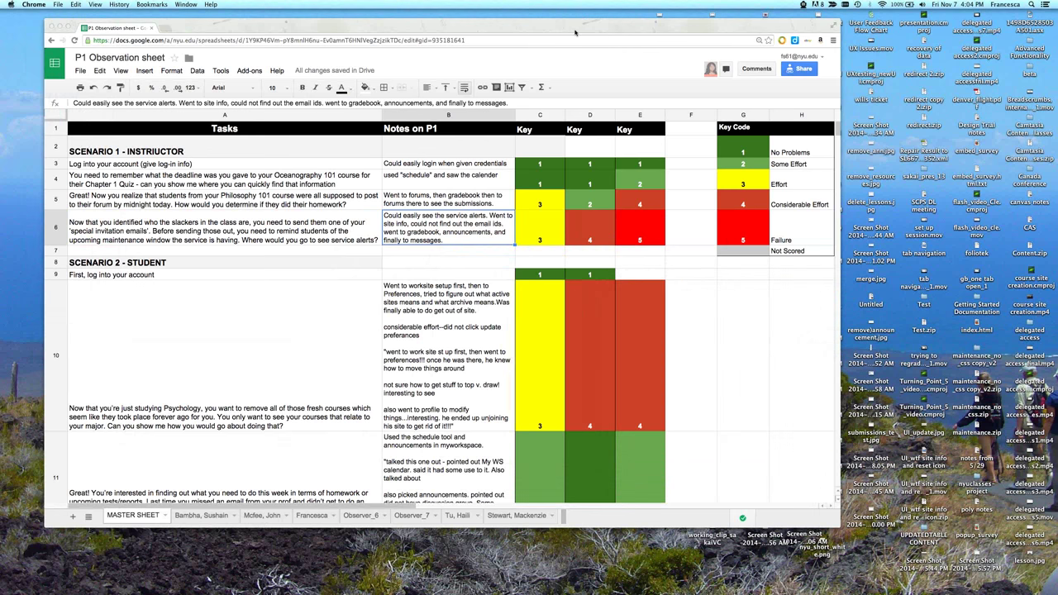
# Step: Review the instructor and student scenario tasks on the P1 master sheet with their notes and ratings
pyautogui.moveTo(575, 32); pyautogui.dragTo(569, 30)
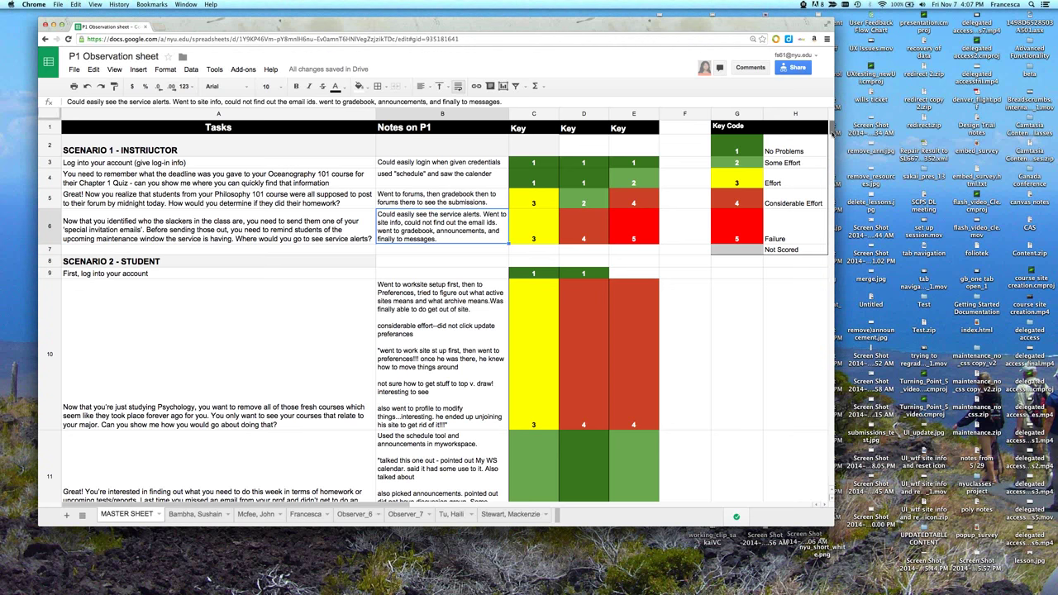
pyautogui.scroll(-1, 831, 133)
pyautogui.scroll(-5, 831, 134)
pyautogui.scroll(6, 831, 134)
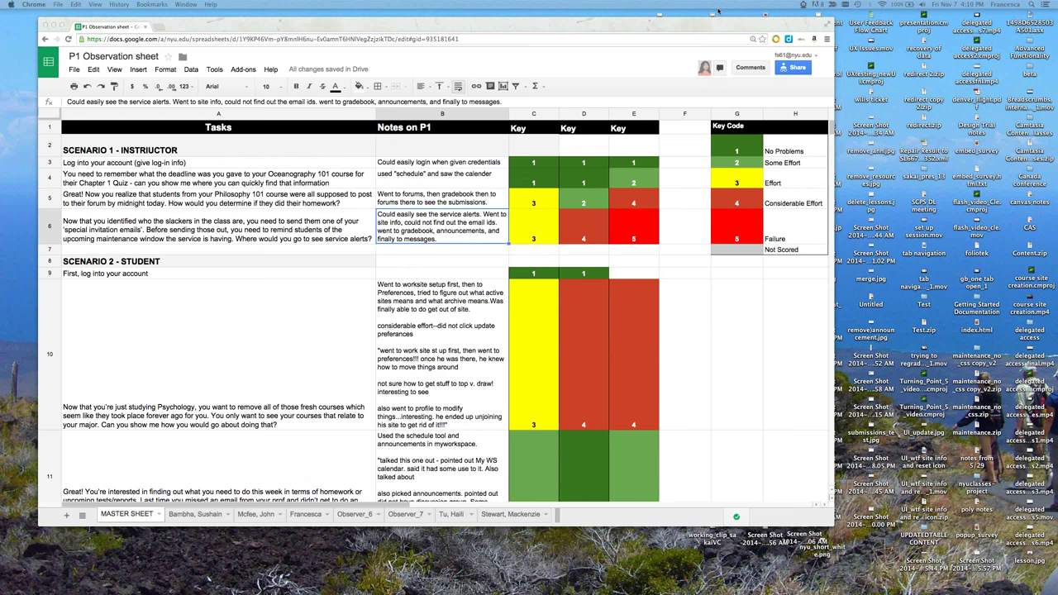
pyautogui.click(831, 130)
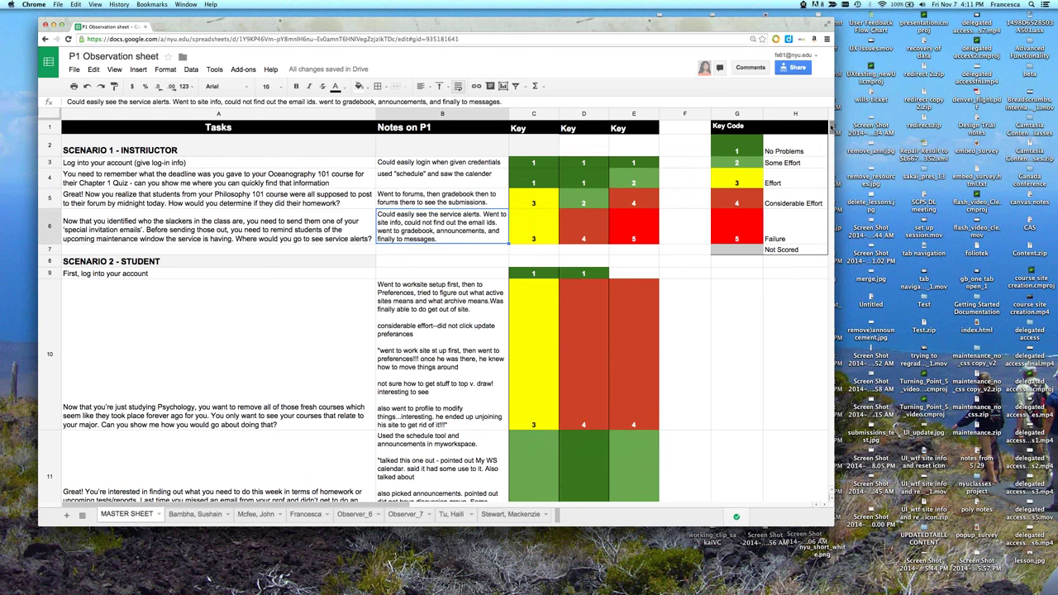
pyautogui.moveTo(831, 130); pyautogui.dragTo(831, 134)
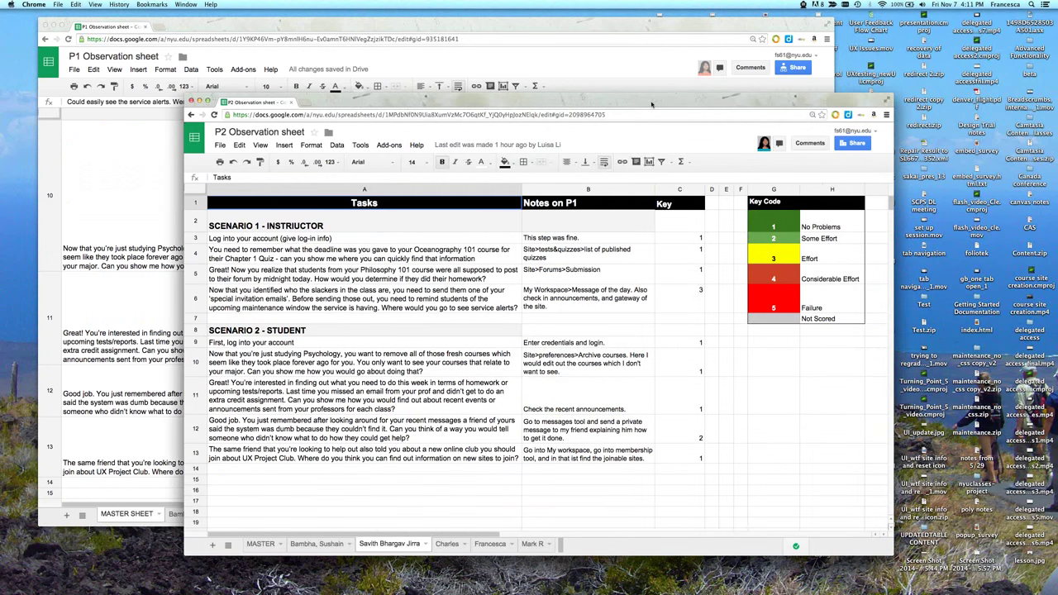
# Step: Review the first observer's sheet and the MASTER sheet in the P2 Observation sheet, and return to the P1 window
pyautogui.moveTo(651, 104); pyautogui.dragTo(588, 79)
pyautogui.click(276, 524)
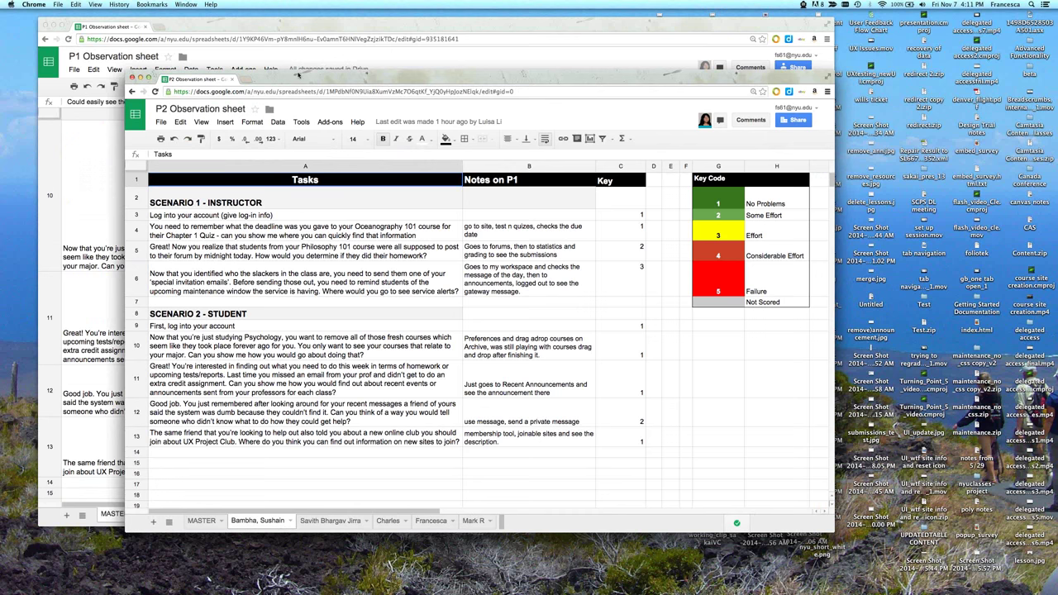
pyautogui.moveTo(298, 75); pyautogui.dragTo(276, 54)
pyautogui.hotkey('alt', 'Up')
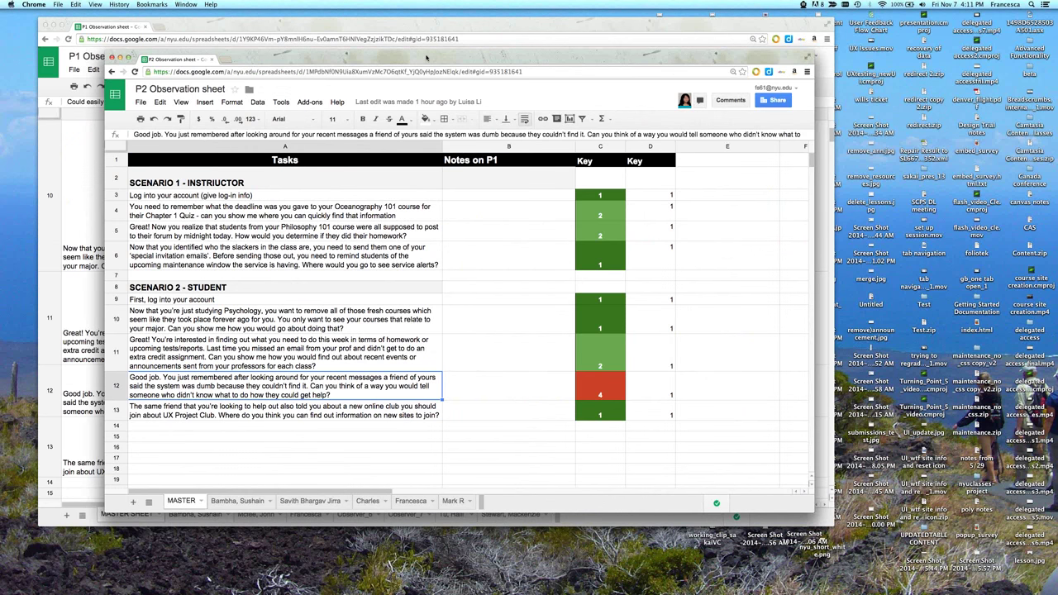
pyautogui.moveTo(426, 58); pyautogui.dragTo(596, 117)
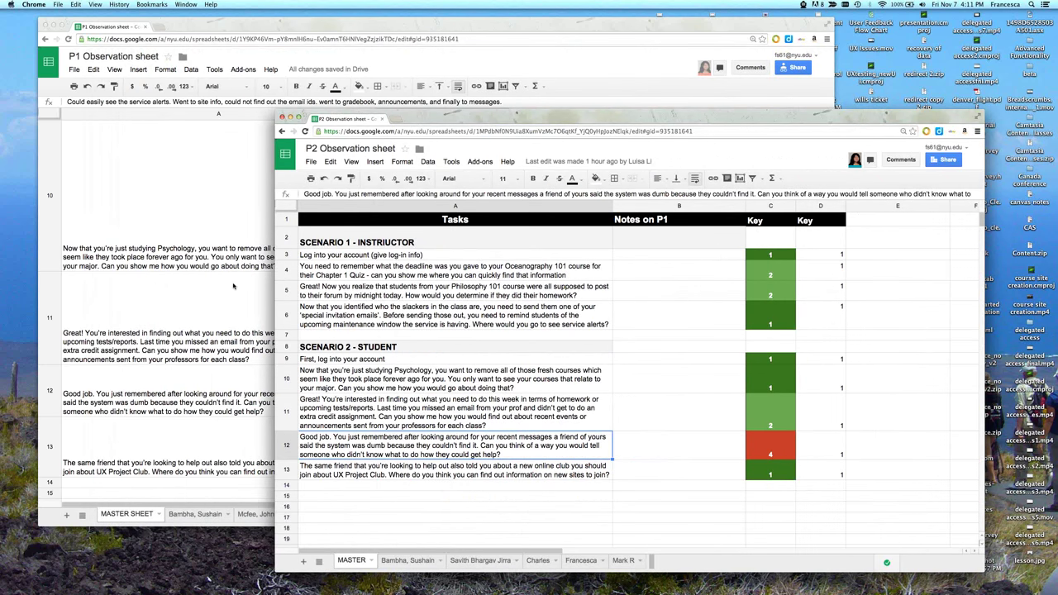
pyautogui.click(233, 285)
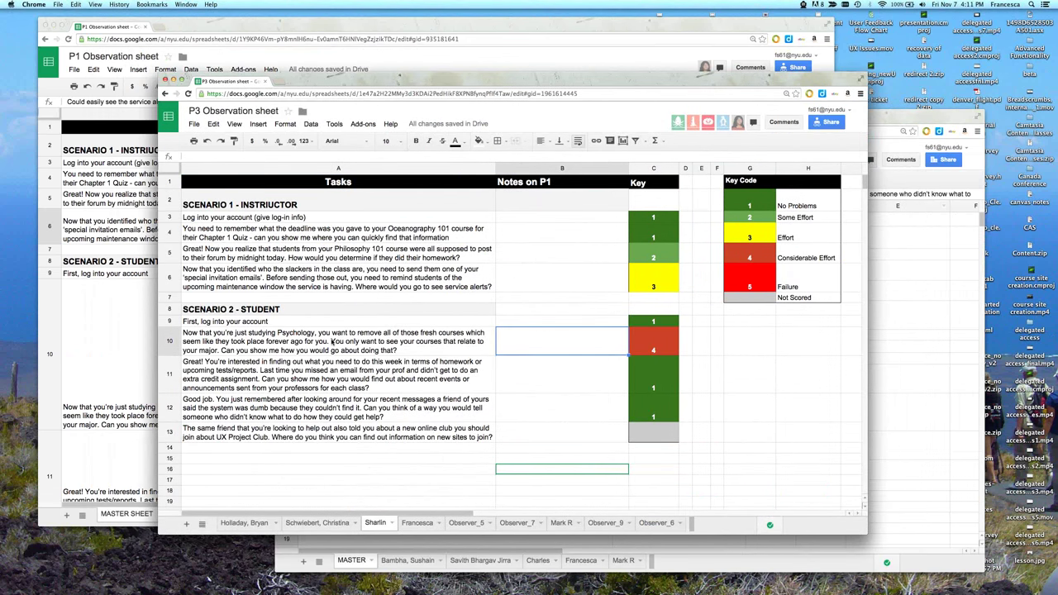
# Step: Check each observer's sheet in the P3 Observation sheet for notes and ratings, and put its window away
pyautogui.click(489, 350)
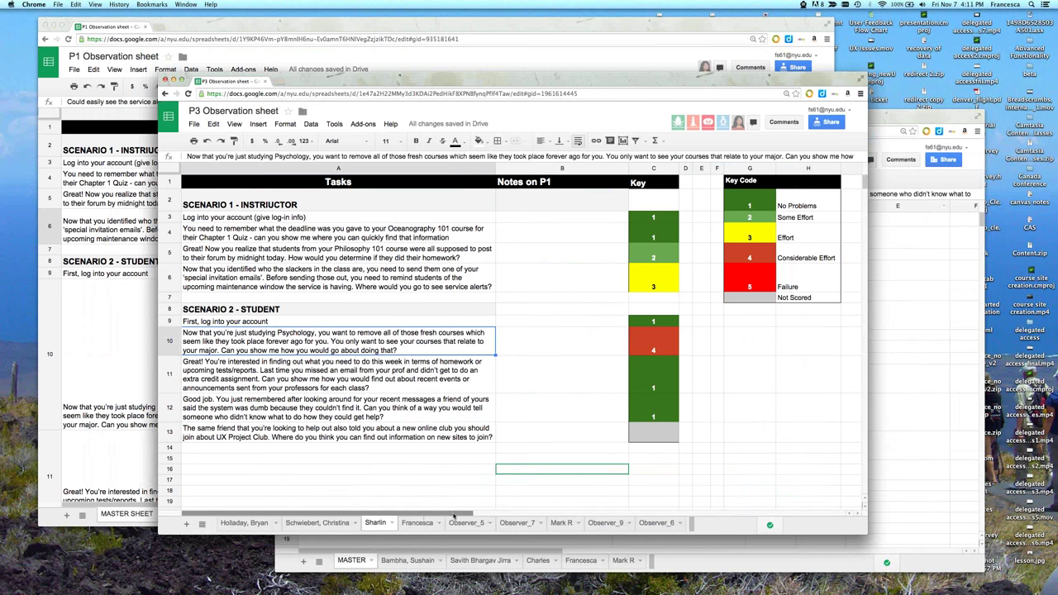
pyautogui.click(246, 524)
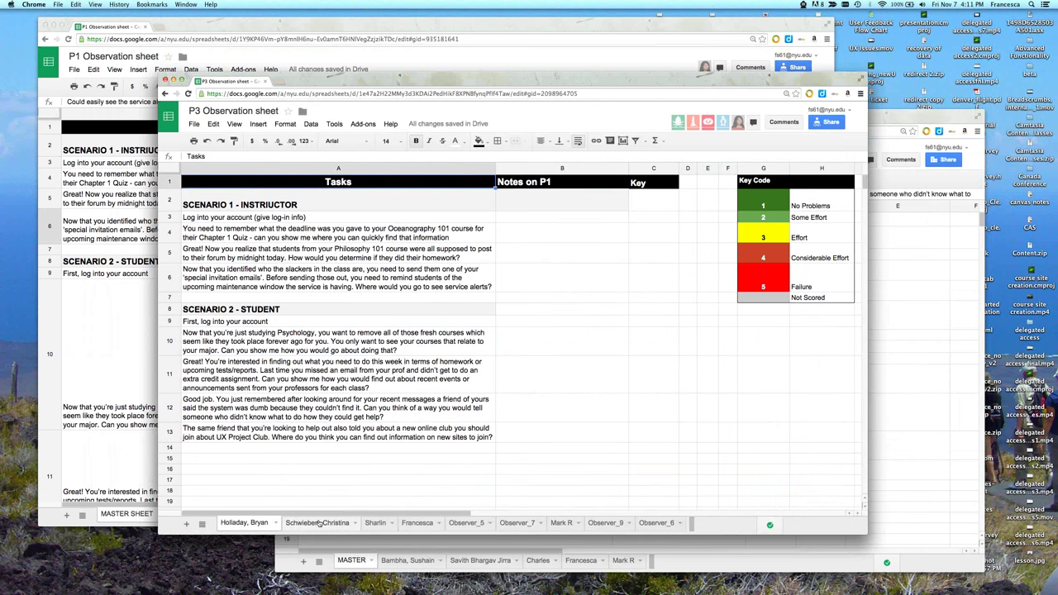
pyautogui.click(318, 524)
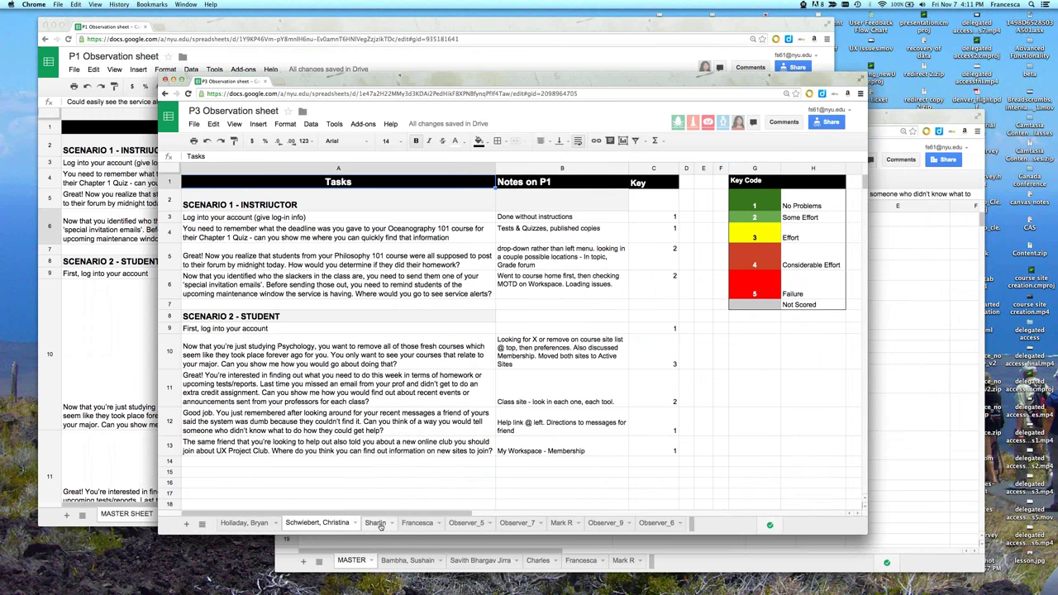
pyautogui.click(378, 524)
pyautogui.click(418, 523)
pyautogui.click(462, 524)
pyautogui.click(516, 524)
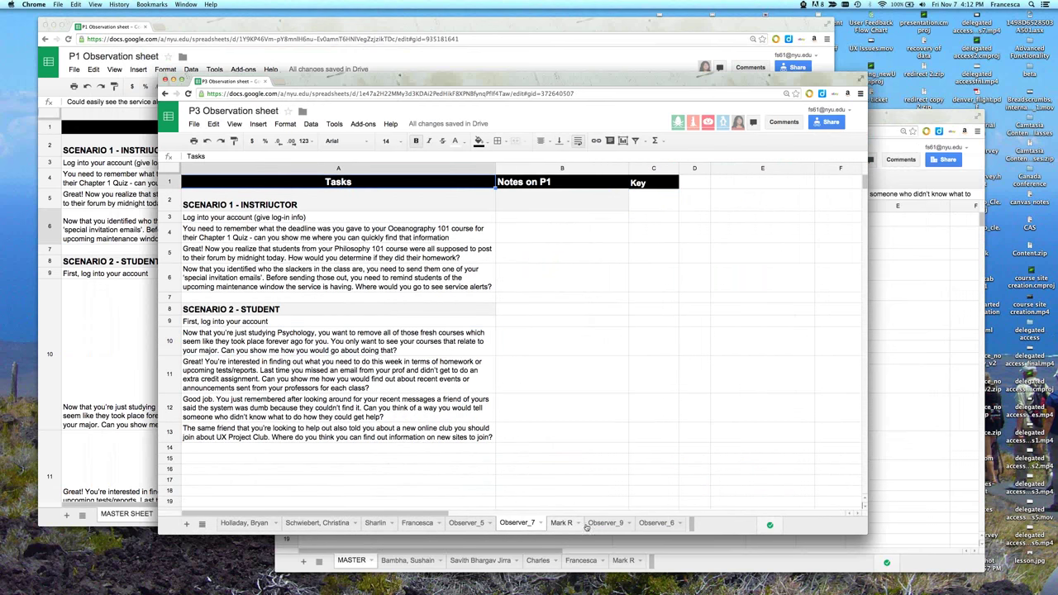
pyautogui.click(561, 524)
pyautogui.click(605, 524)
pyautogui.click(656, 524)
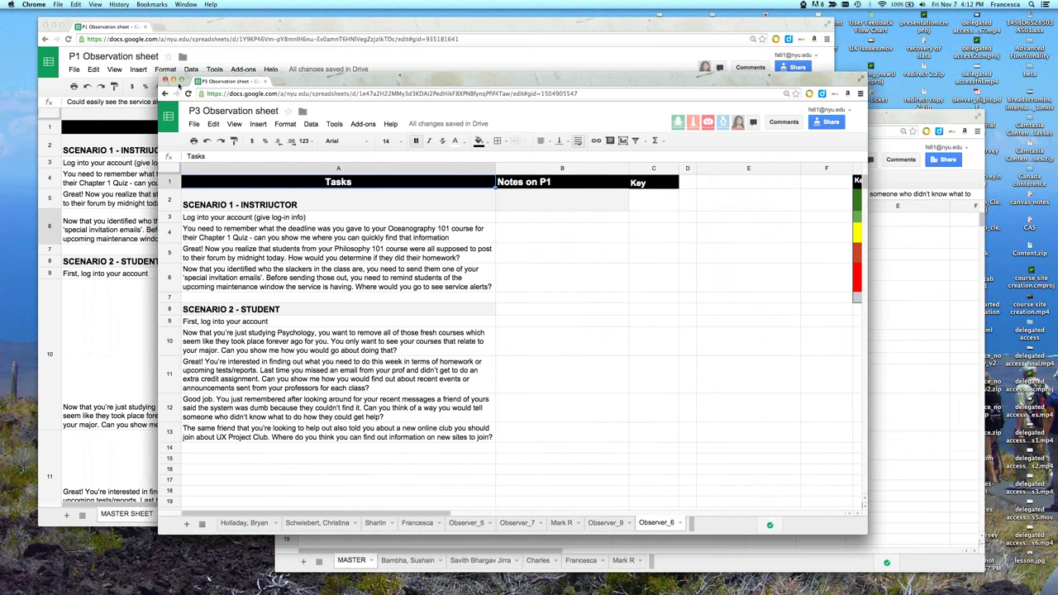
pyautogui.click(174, 80)
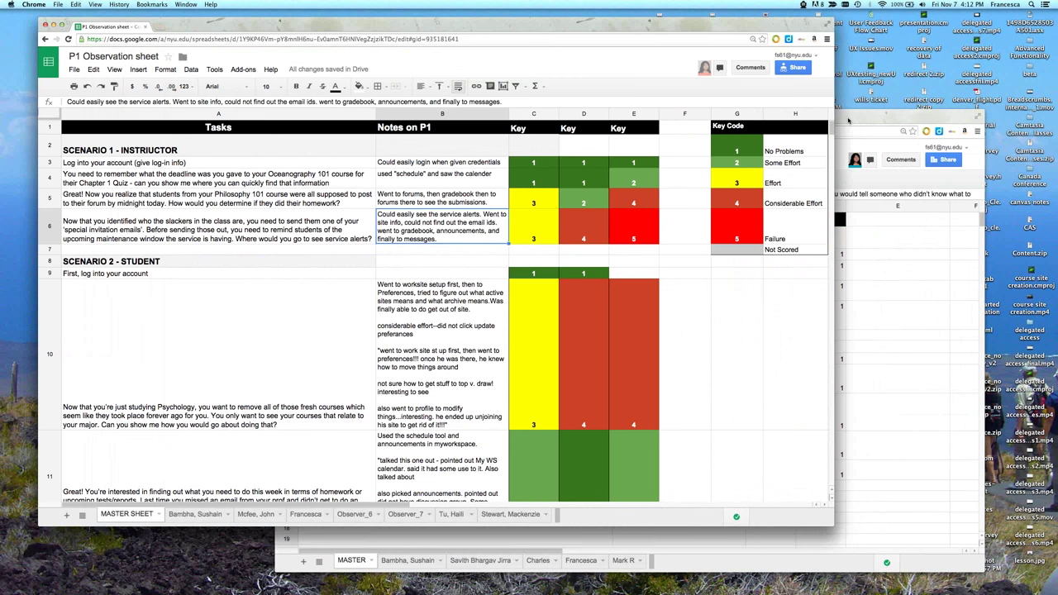
# Step: Examine the P1 notes and ratings for the service alerts task in row 6 and the course removal task in row 10
pyautogui.click(165, 239)
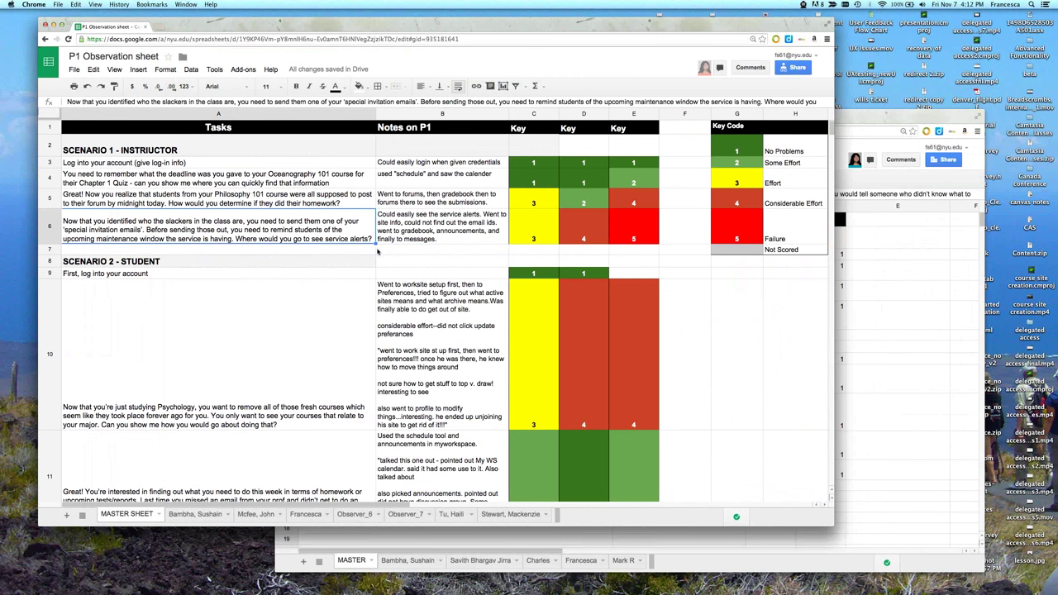
pyautogui.moveTo(416, 230); pyautogui.dragTo(643, 239)
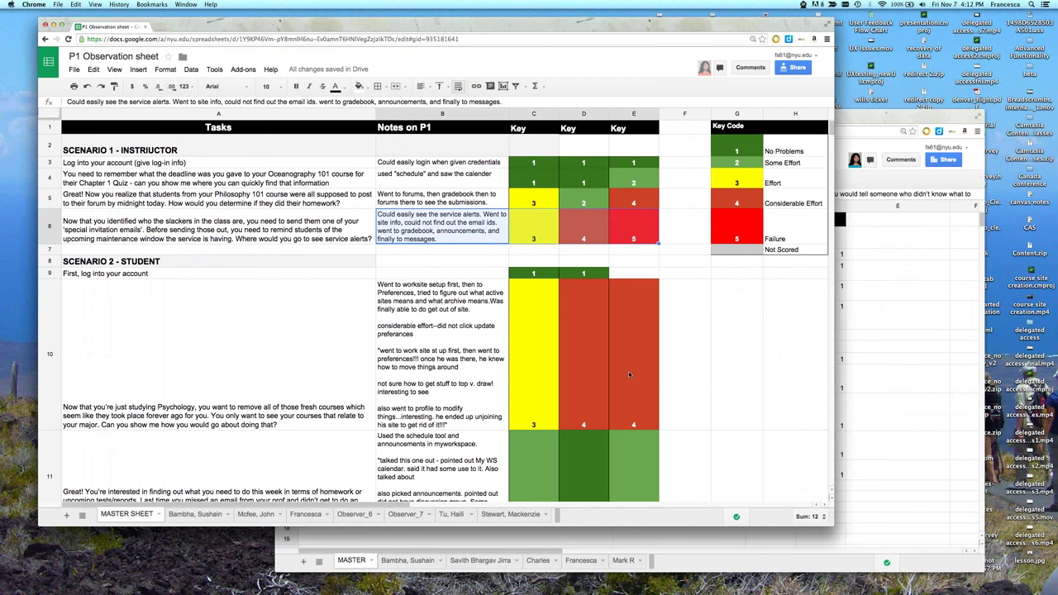
pyautogui.click(259, 403)
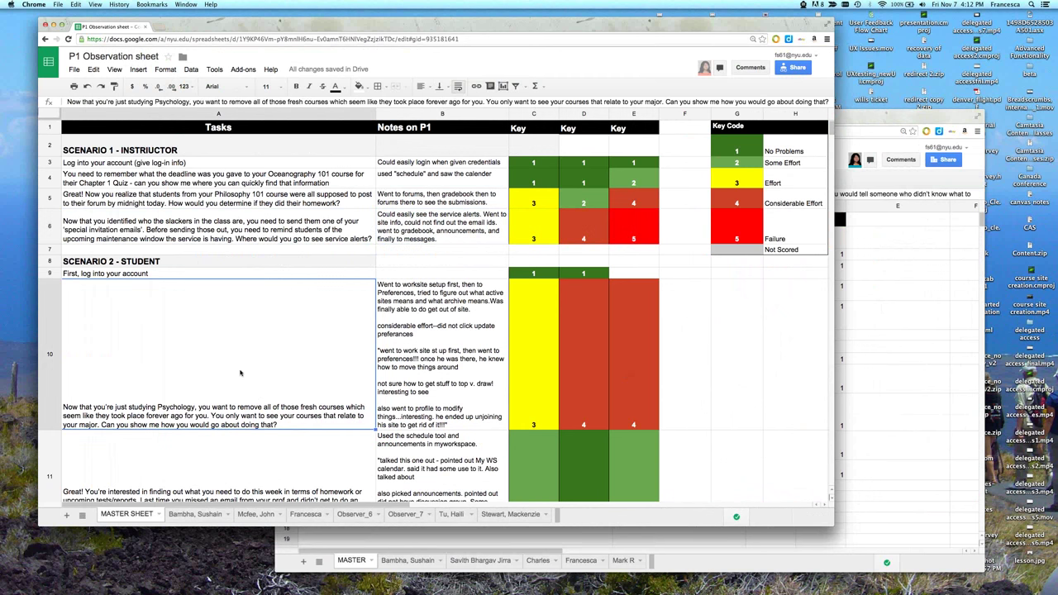
pyautogui.moveTo(385, 370); pyautogui.dragTo(629, 376)
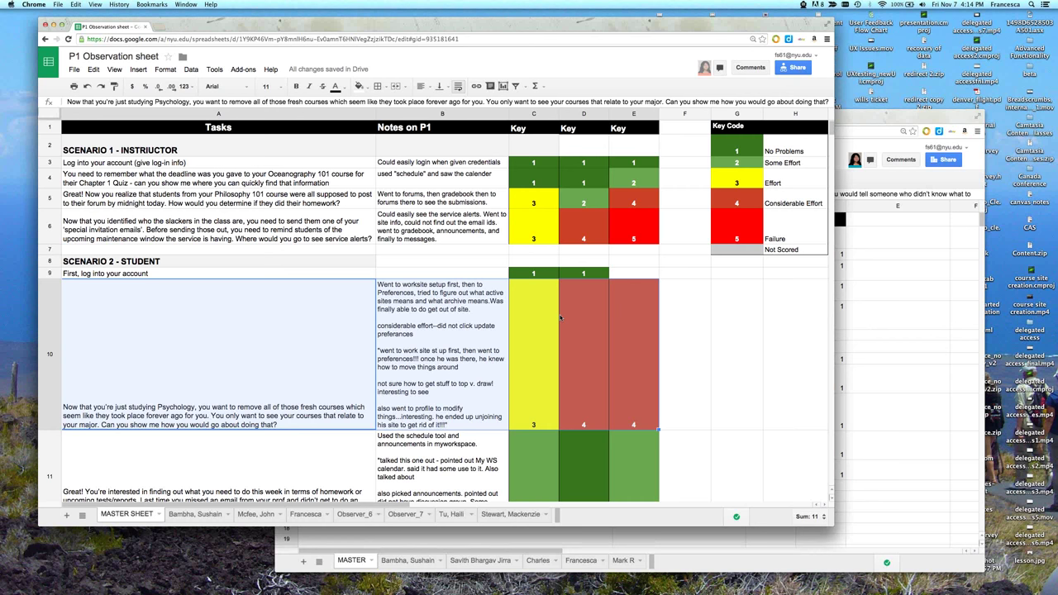
pyautogui.click(53, 321)
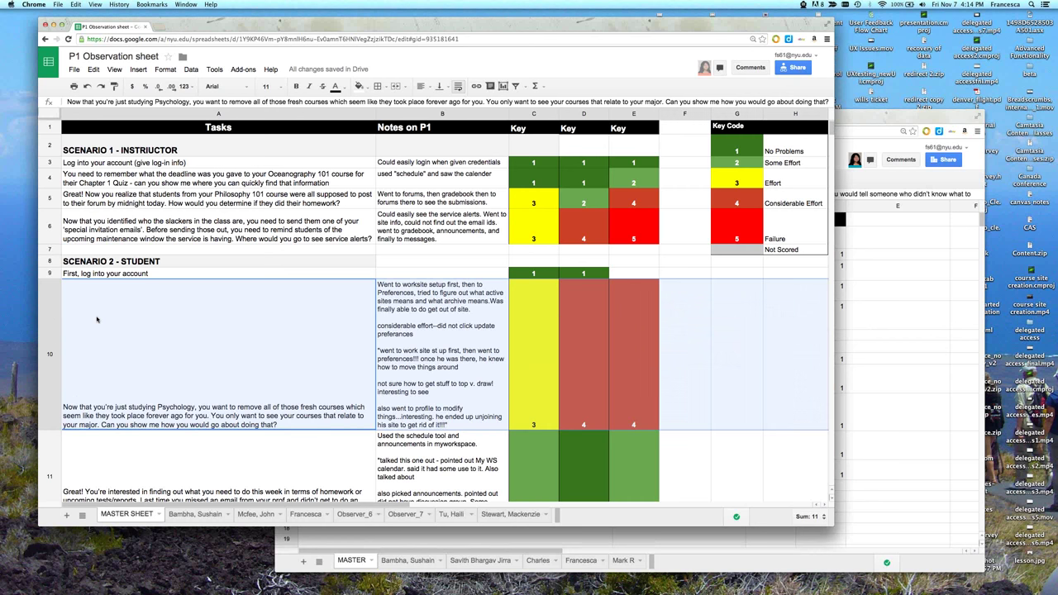
pyautogui.click(96, 318)
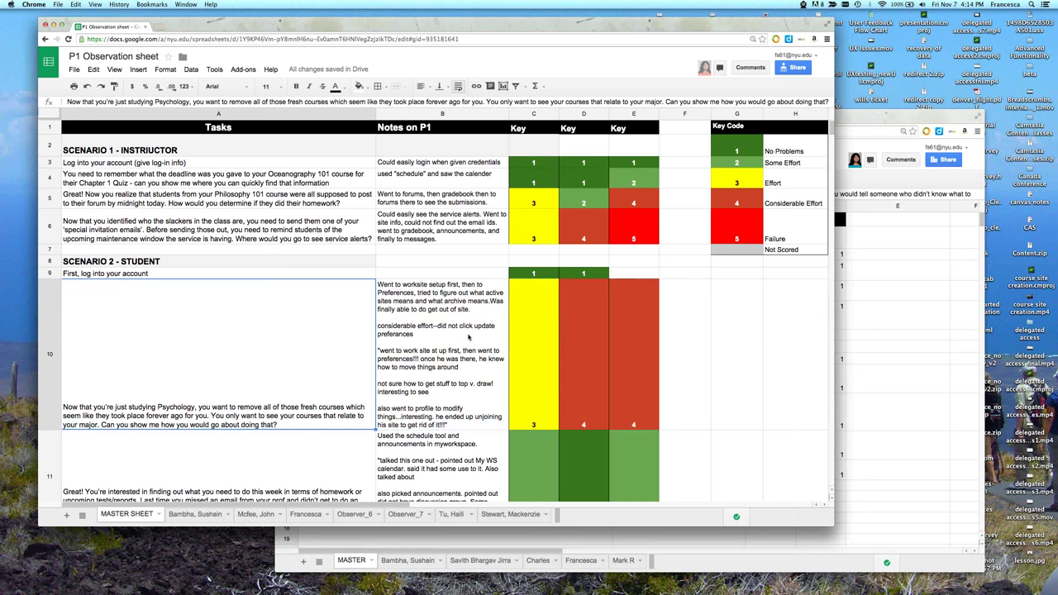
pyautogui.moveTo(468, 337); pyautogui.dragTo(623, 340)
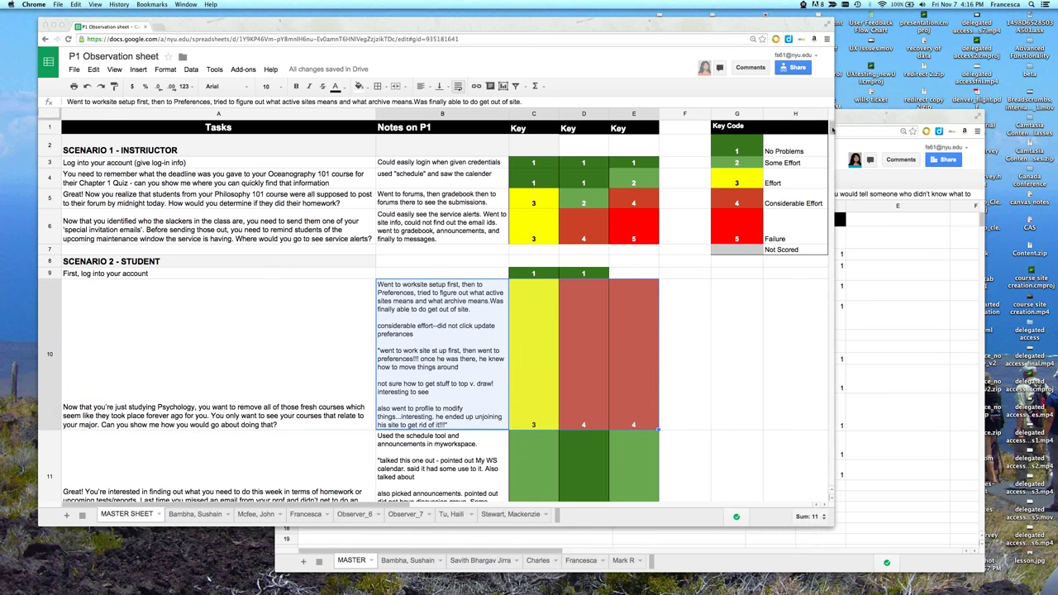
# Step: Review the remaining student tasks, and examine the notes and ratings for the forum homework task in row 5
pyautogui.moveTo(831, 131); pyautogui.dragTo(831, 140)
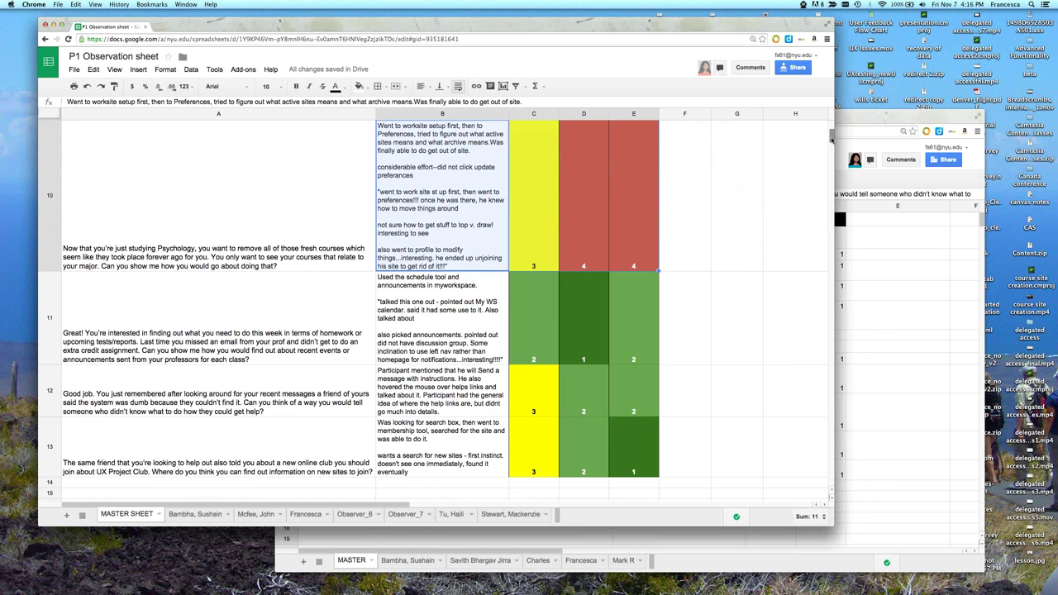
pyautogui.moveTo(831, 139); pyautogui.dragTo(831, 134)
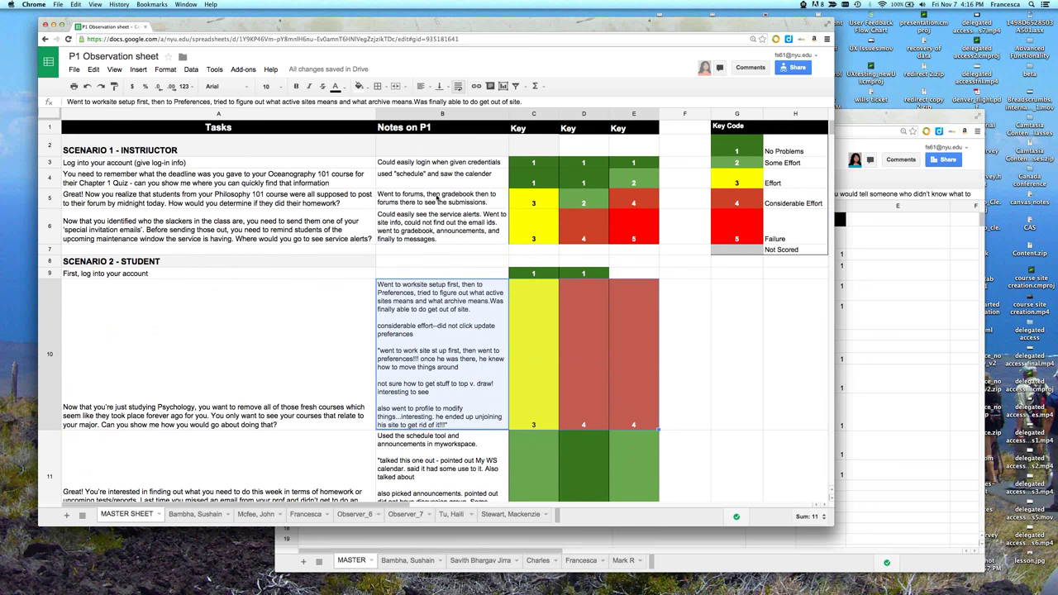
pyautogui.click(430, 198)
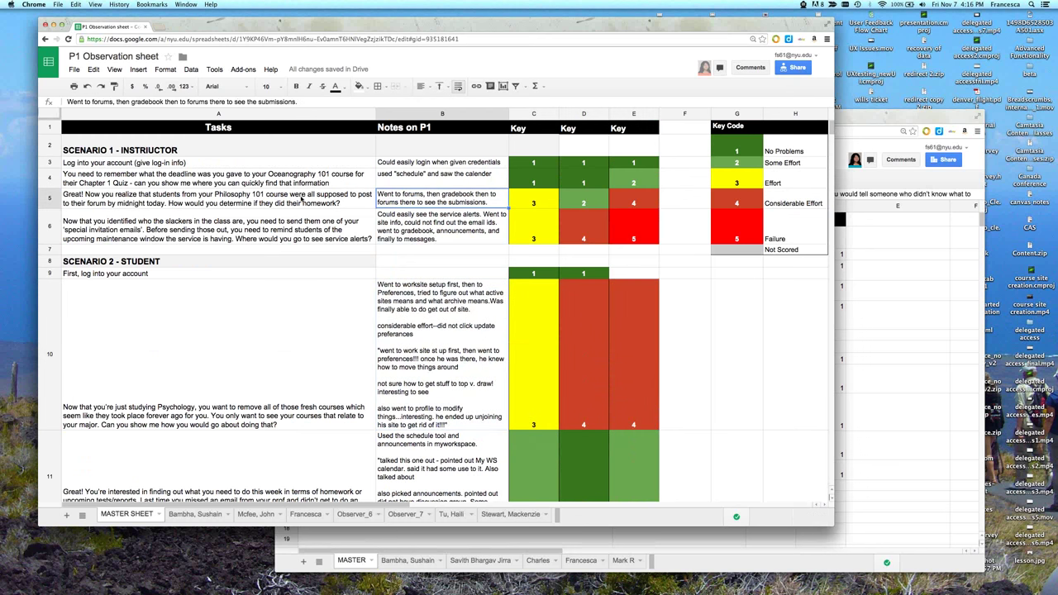
pyautogui.click(301, 199)
pyautogui.moveTo(503, 199); pyautogui.dragTo(630, 201)
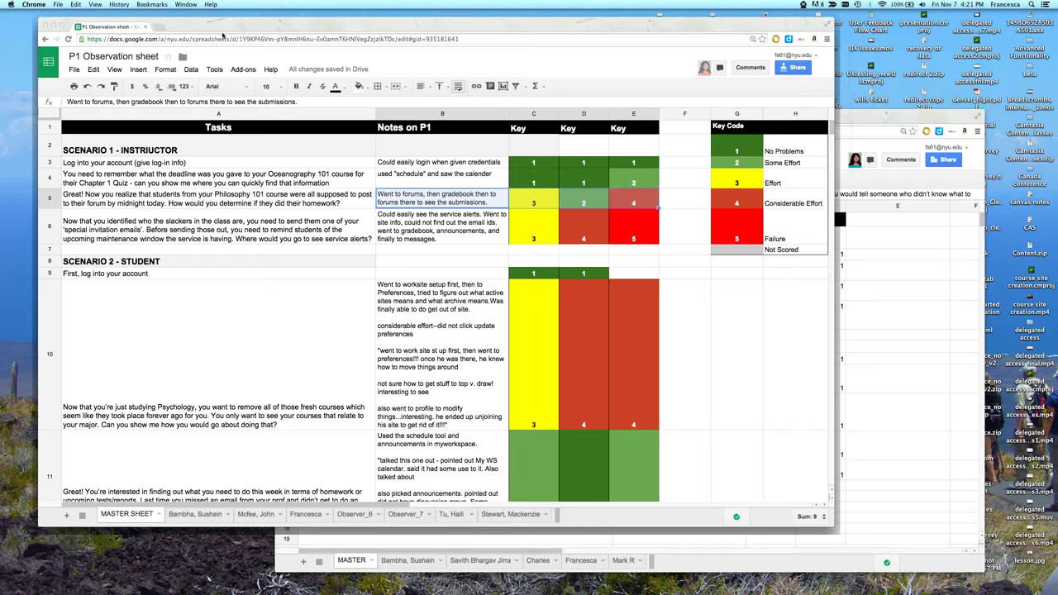
pyautogui.moveTo(219, 28)
pyautogui.mouseDown()
pyautogui.moveTo(247, 47)
pyautogui.moveTo(321, 206)
pyautogui.moveTo(223, 24)
pyautogui.moveTo(228, 43)
pyautogui.mouseUp()
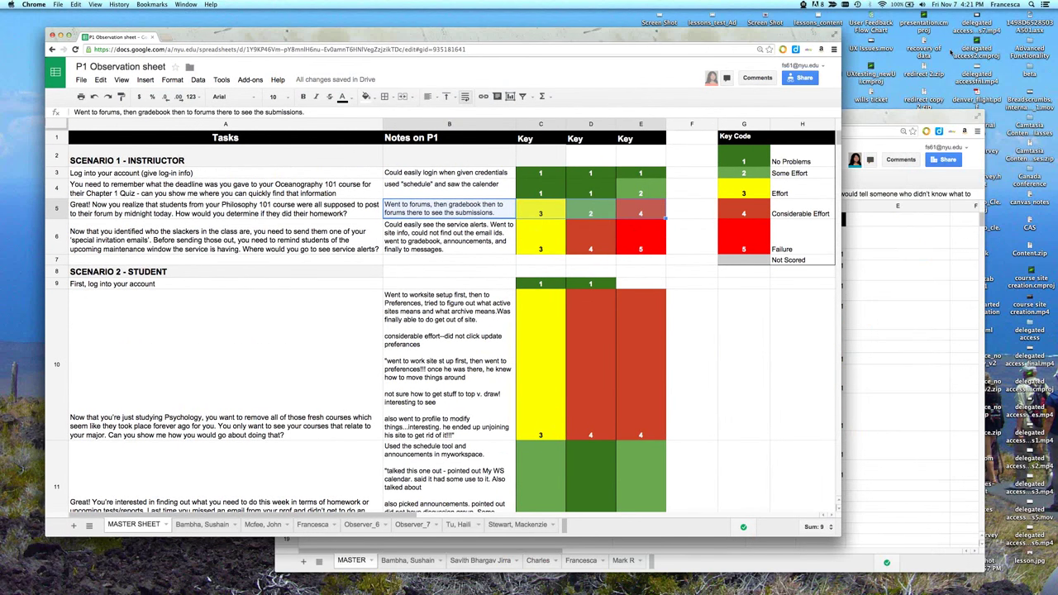